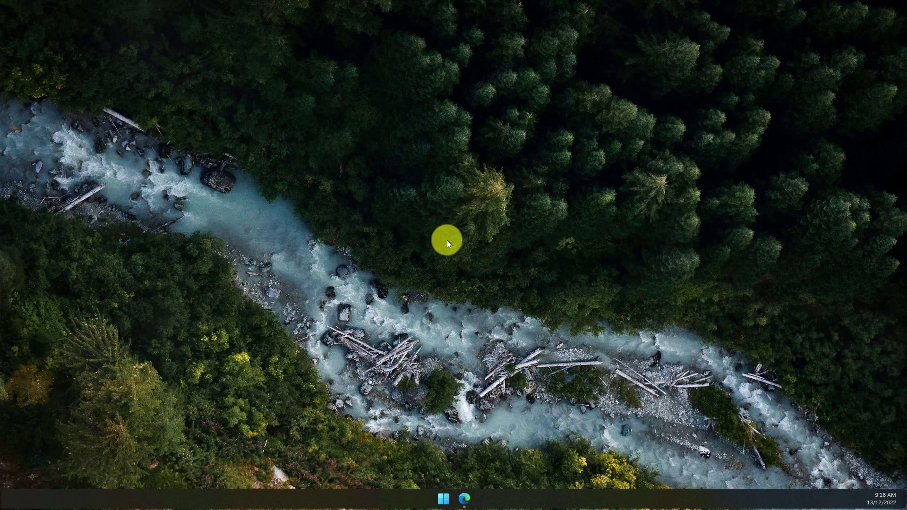
In Edge, go from Mastodon Preferences to the empty Development settings page
{"action": "left_click", "coordinate": [468, 493]}
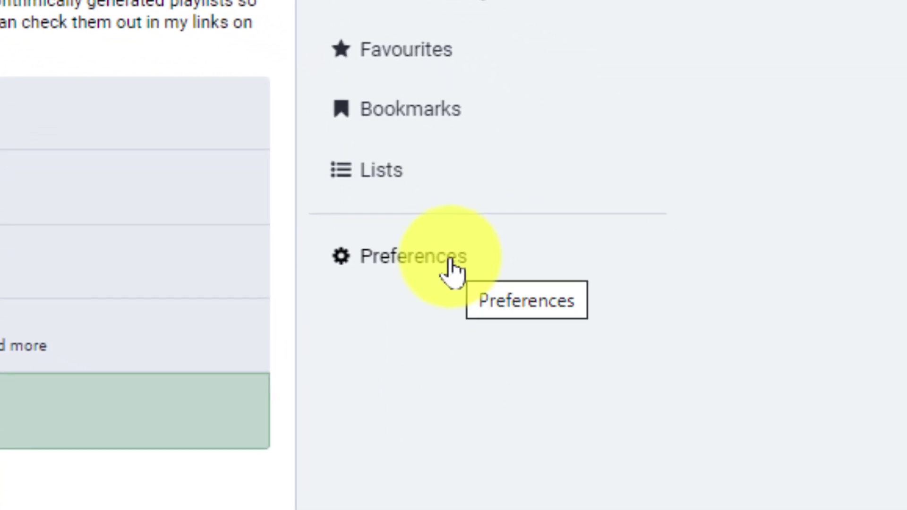
{"action": "left_click", "coordinate": [451, 269]}
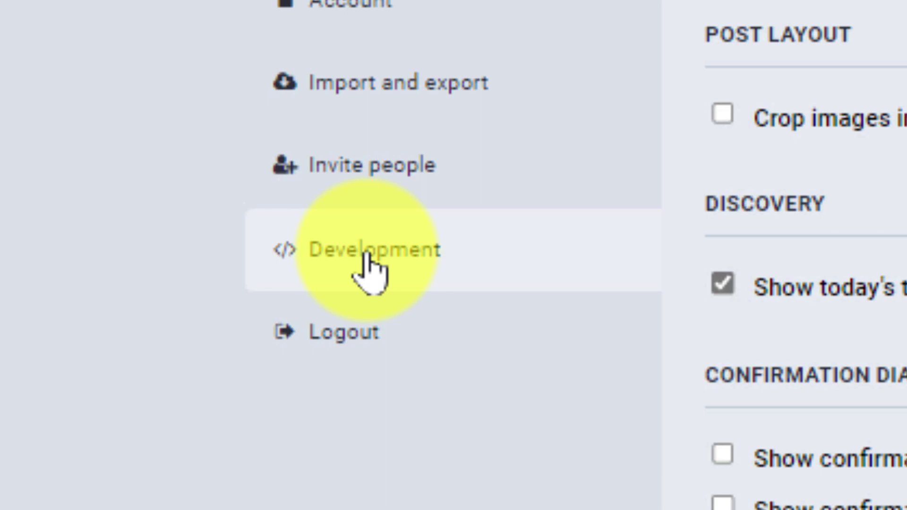
{"action": "left_click", "coordinate": [369, 259]}
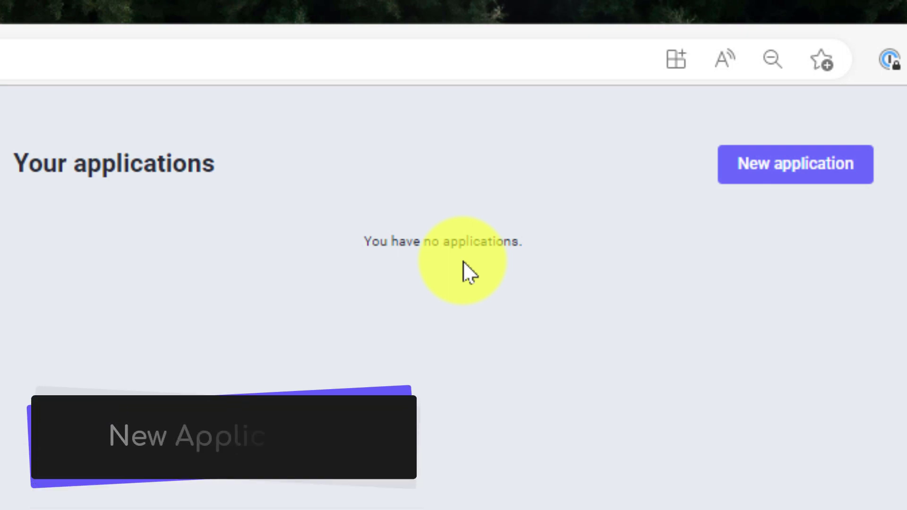
{"action": "left_click", "coordinate": [813, 169]}
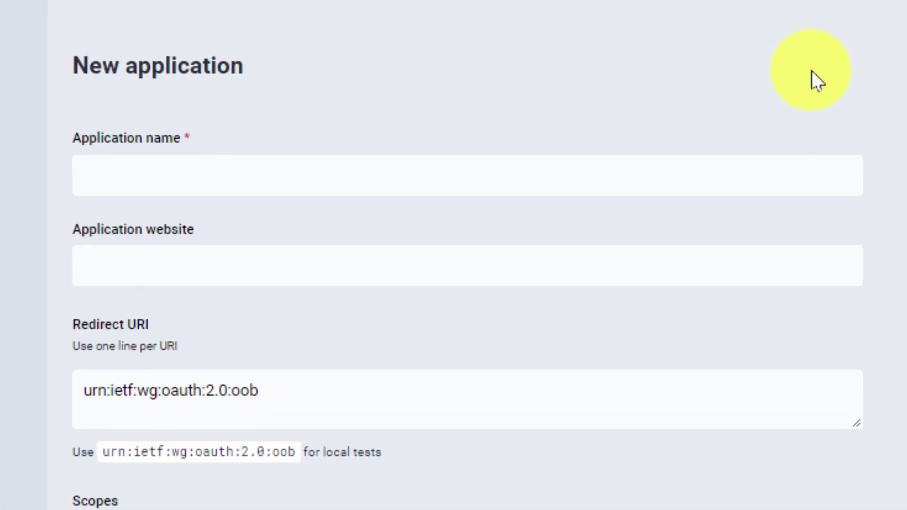
{"action": "left_click", "coordinate": [201, 178]}
{"action": "key", "text": "super+v"}
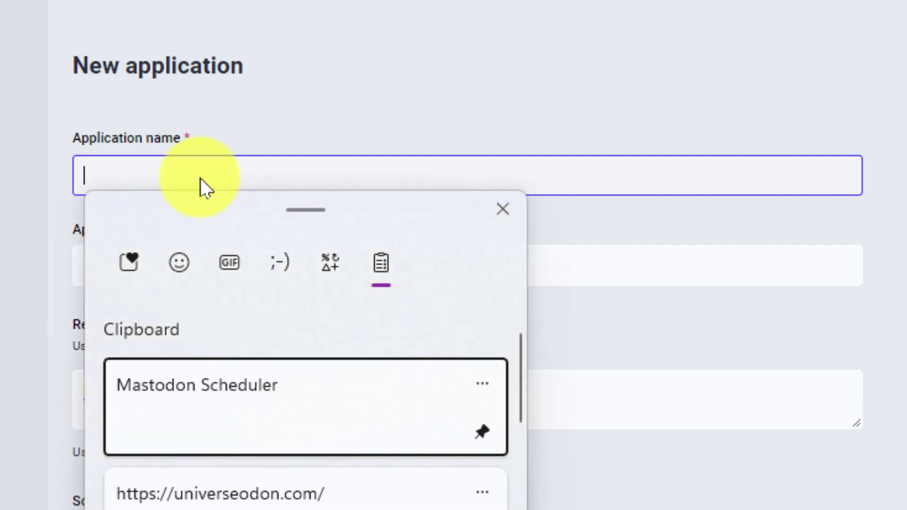
{"action": "left_click", "coordinate": [206, 386]}
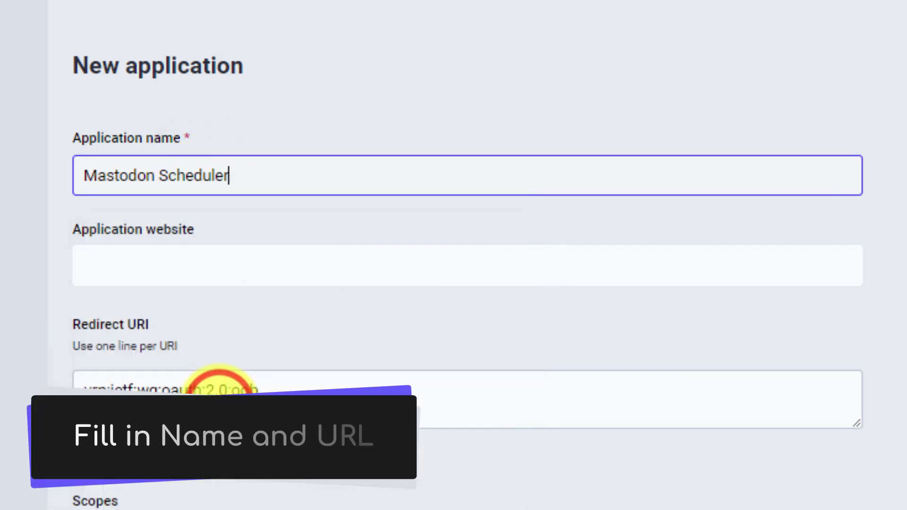
{"action": "left_click", "coordinate": [246, 262]}
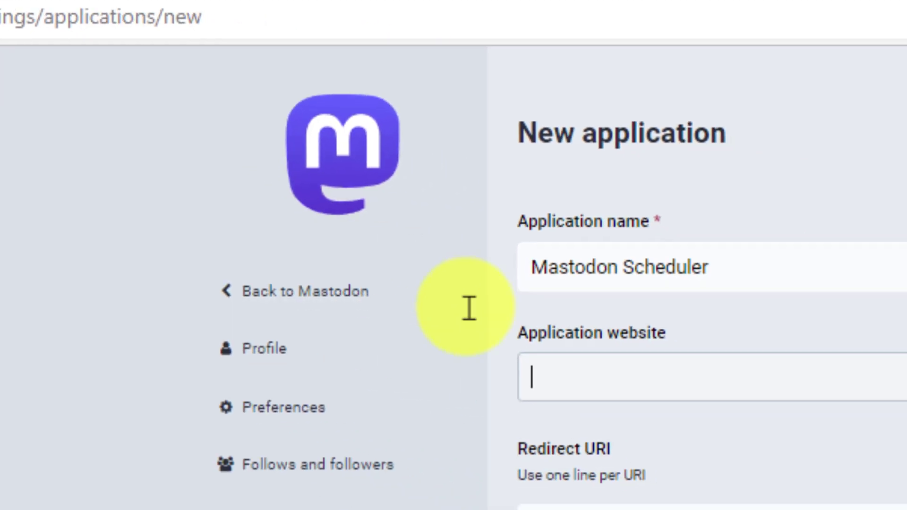
{"action": "left_click", "coordinate": [142, 257]}
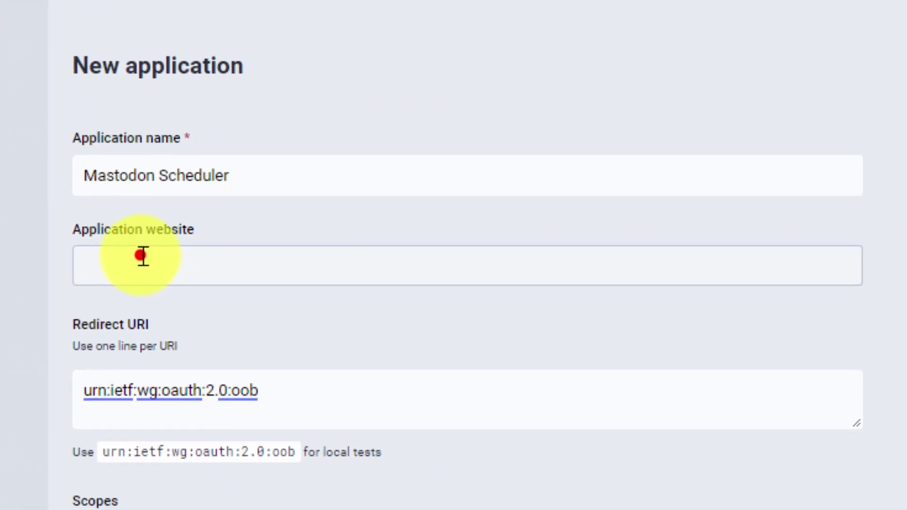
{"action": "key", "text": "super+v"}
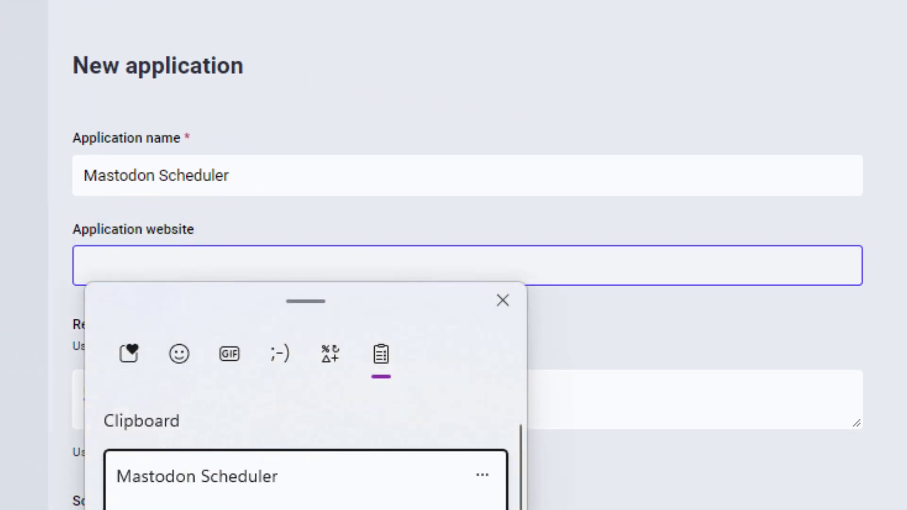
{"action": "type", "text": "https://universeodon.com/"}
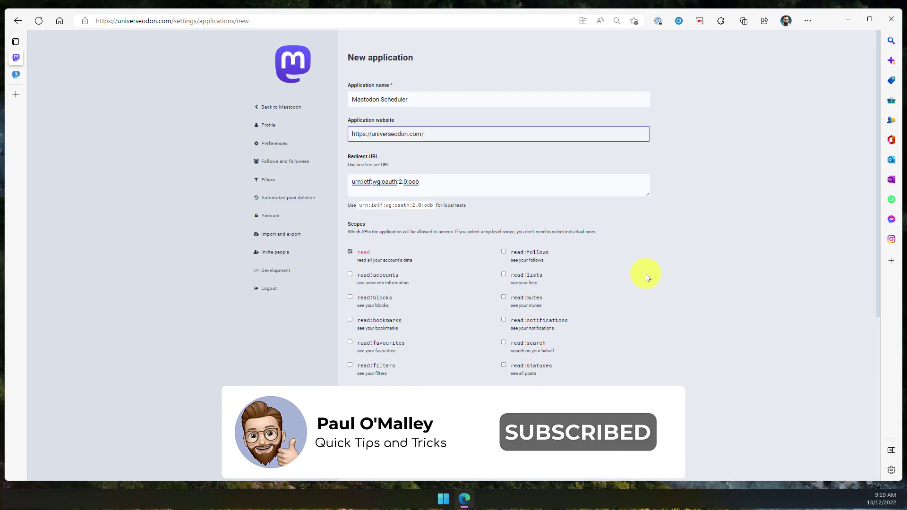
{"action": "scroll", "coordinate": [646, 274], "scroll_direction": "down", "scroll_amount": 3}
{"action": "scroll", "coordinate": [645, 274], "scroll_direction": "down", "scroll_amount": 5}
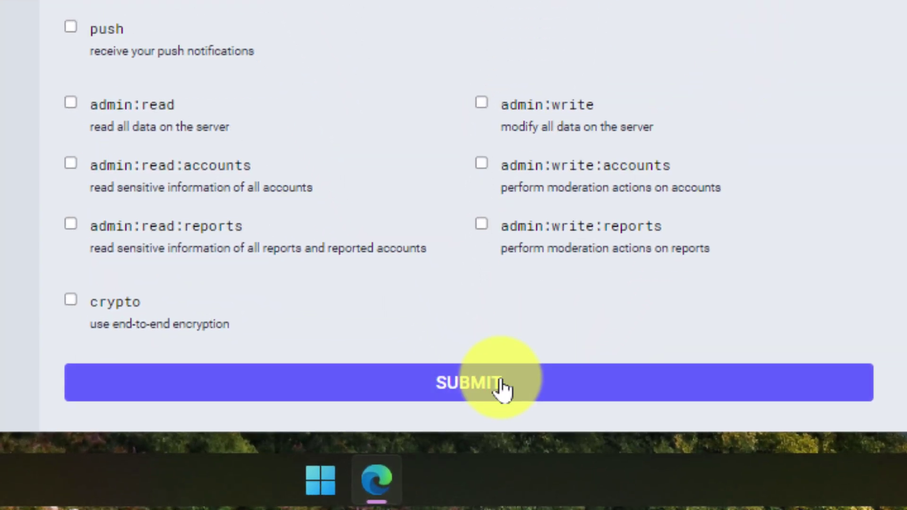
Submit the Mastodon Scheduler app and select its access token in the app details
{"action": "left_click", "coordinate": [502, 384]}
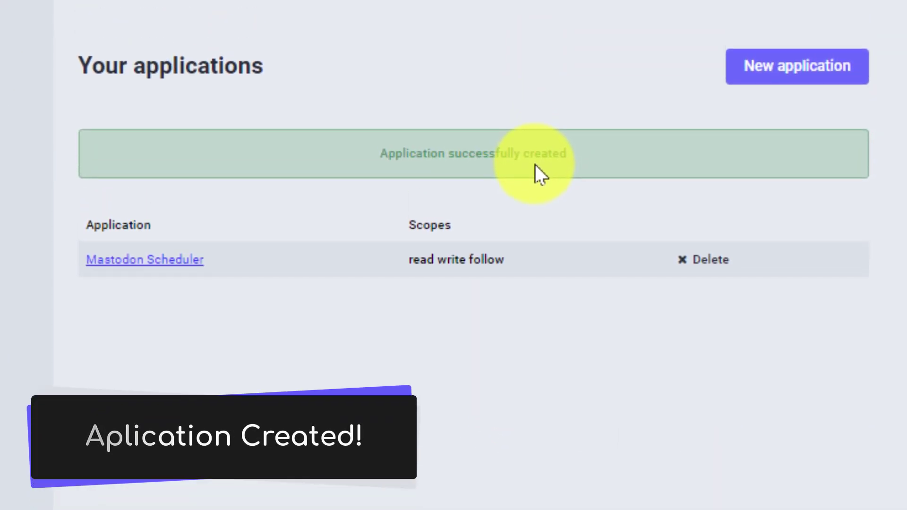
{"action": "left_click", "coordinate": [142, 268]}
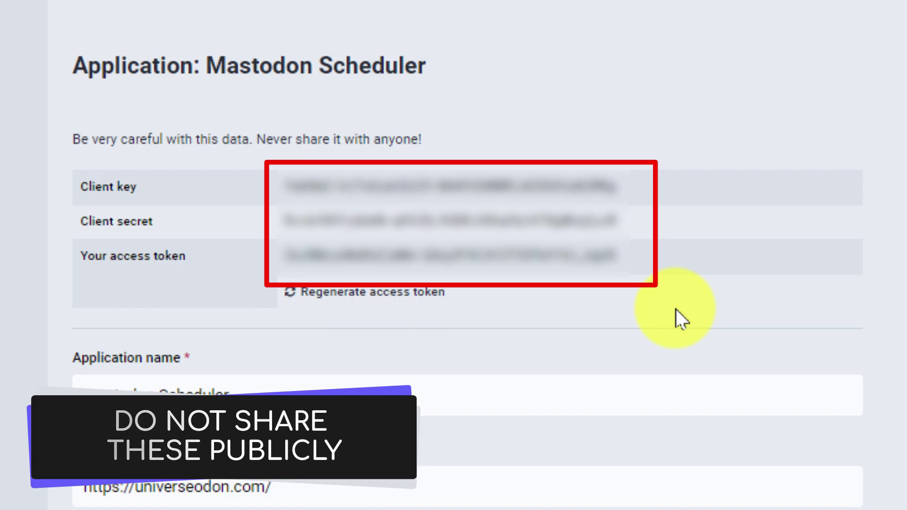
{"action": "left_click", "coordinate": [461, 255]}
{"action": "triple_click", "coordinate": [460, 255]}
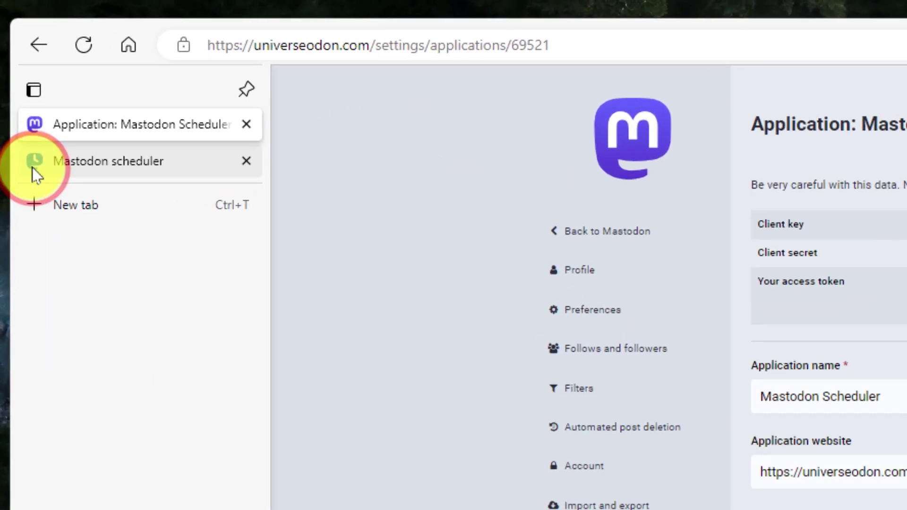
{"action": "mouse_move", "coordinate": [15, 68]}
{"action": "left_click", "coordinate": [16, 78]}
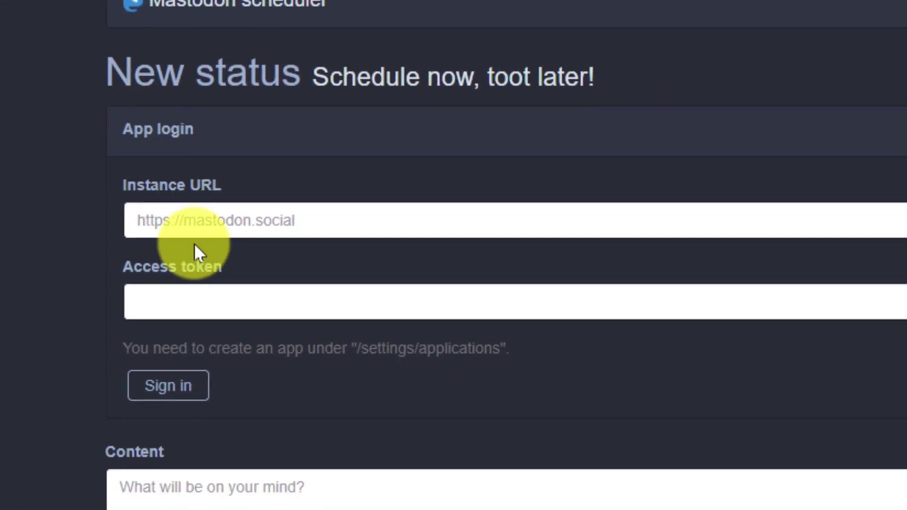
{"action": "left_click", "coordinate": [216, 298]}
{"action": "key", "text": "ctrl+v"}
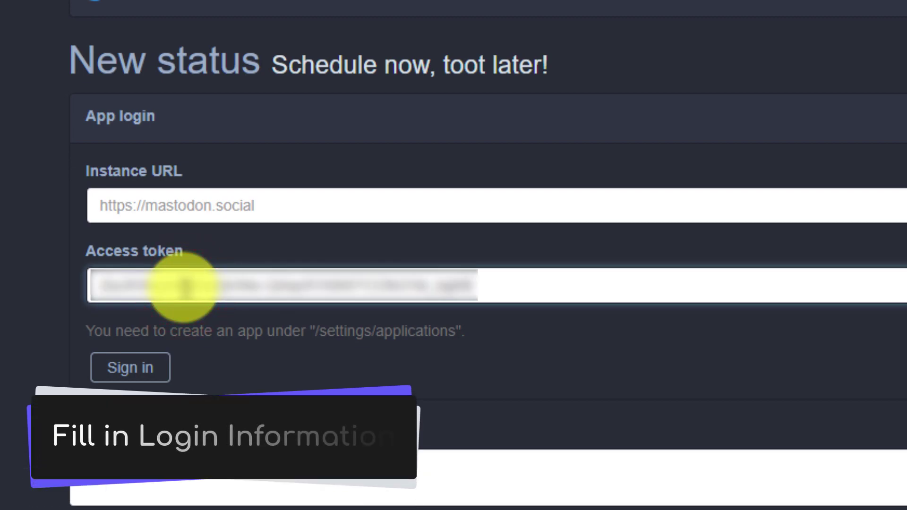
{"action": "left_click", "coordinate": [162, 207]}
{"action": "key", "text": "super+v"}
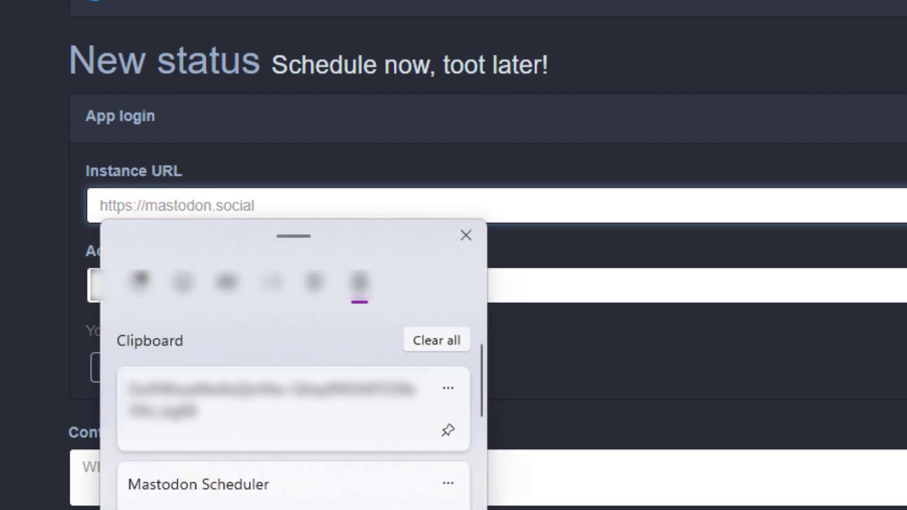
{"action": "key", "text": "Return"}
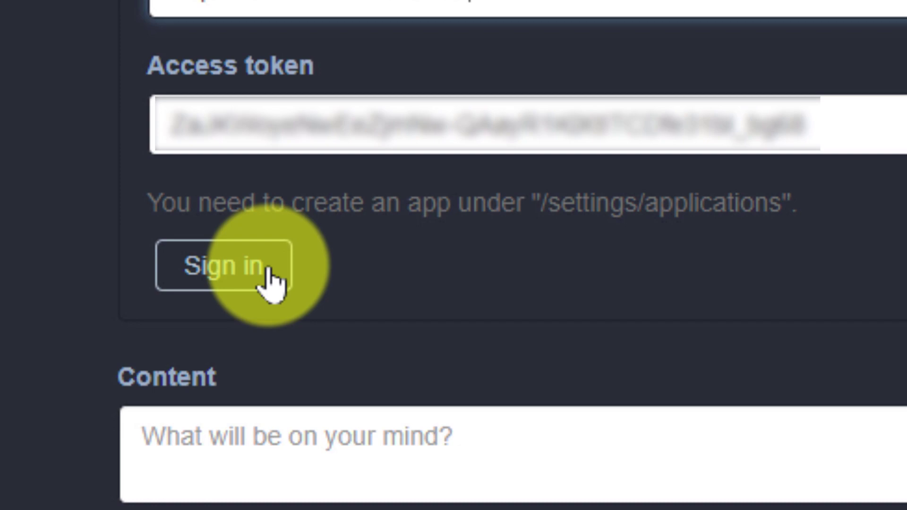
Sign in to Mastodon Scheduler and begin the post 'And this is where I can type…'
{"action": "left_click", "coordinate": [268, 279]}
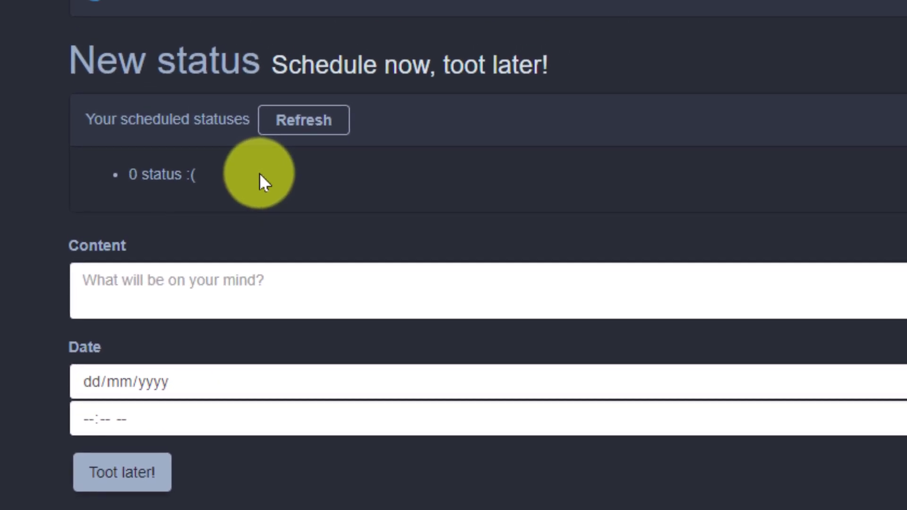
{"action": "left_click", "coordinate": [208, 283]}
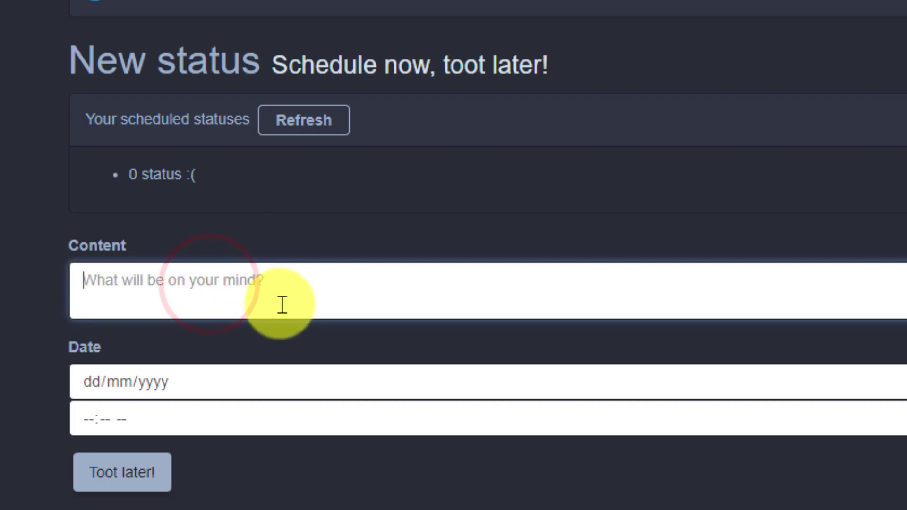
{"action": "type", "text": "And this is "}
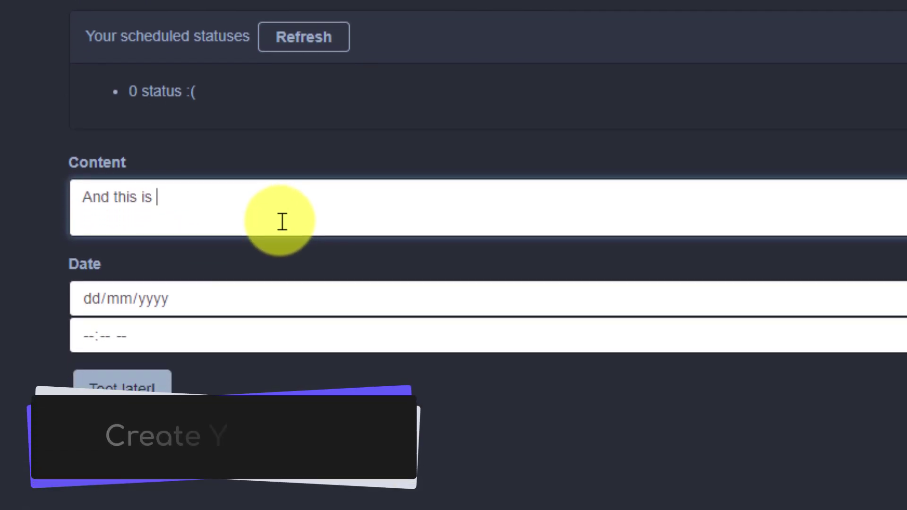
{"action": "type", "text": "where I ca"}
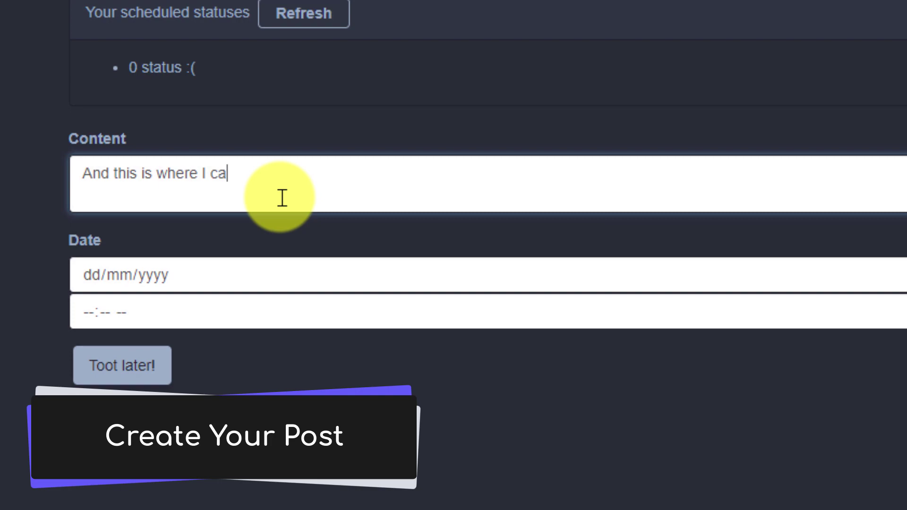
{"action": "type", "text": "n type whatever I would like to post later!"}
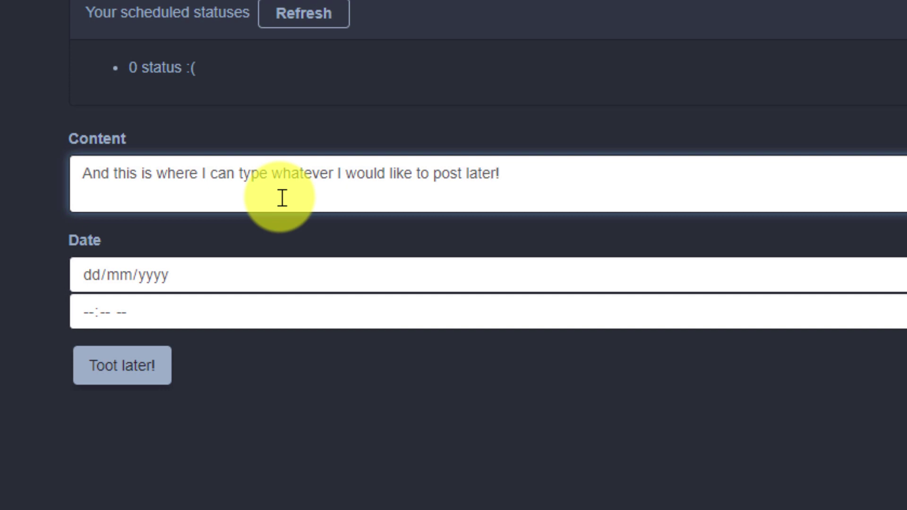
Schedule the post for 13/12/2022 at 11:11 AM with Toot later!
{"action": "left_click", "coordinate": [88, 272]}
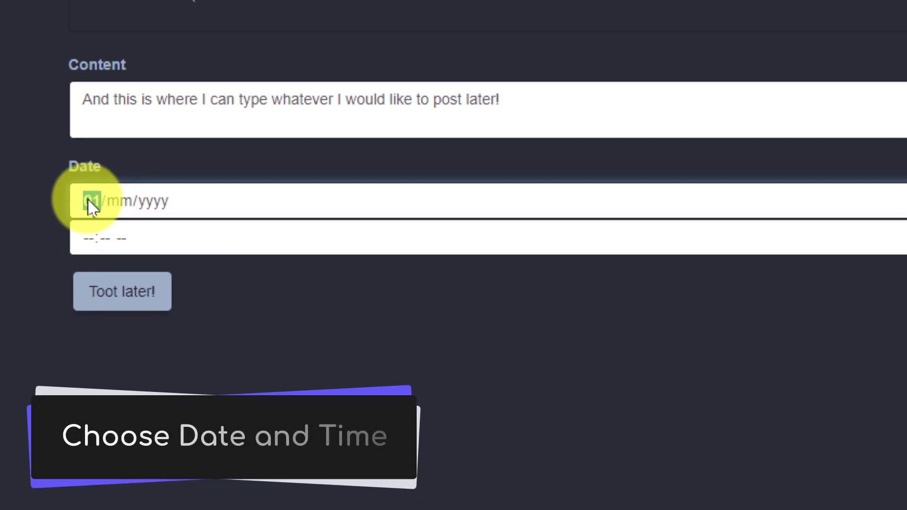
{"action": "type", "text": "13/12/2022"}
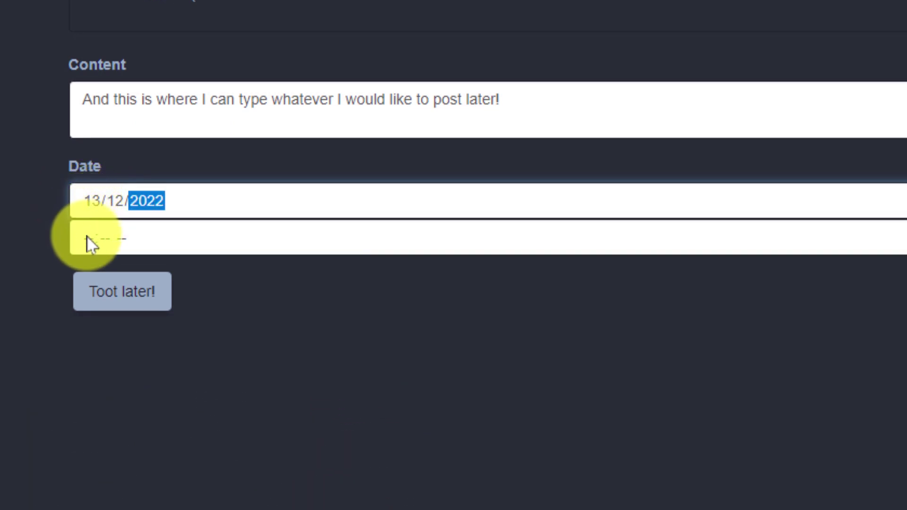
{"action": "left_click", "coordinate": [86, 242]}
{"action": "type", "text": "11"}
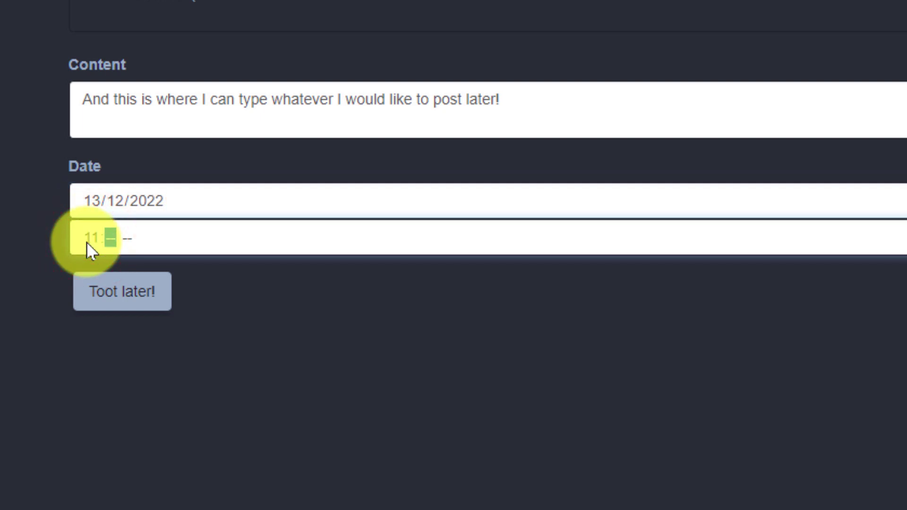
{"action": "type", "text": "11a"}
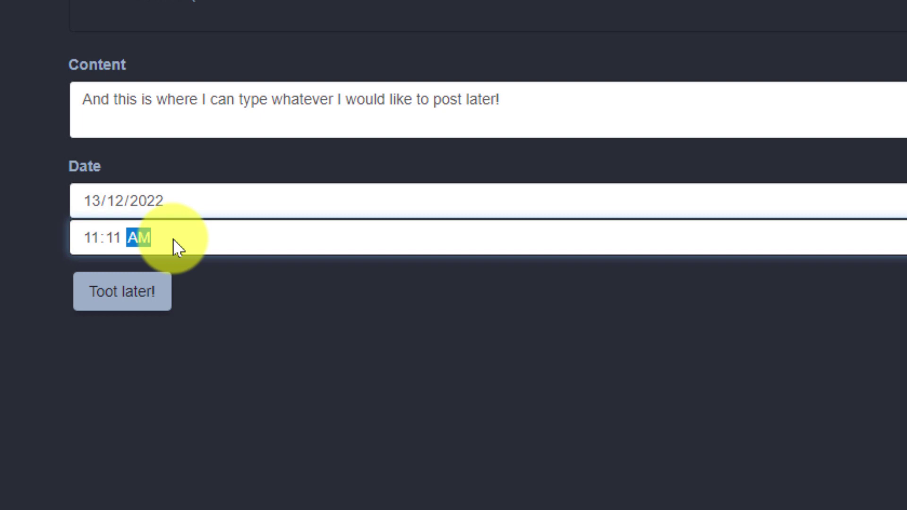
{"action": "left_click", "coordinate": [120, 303]}
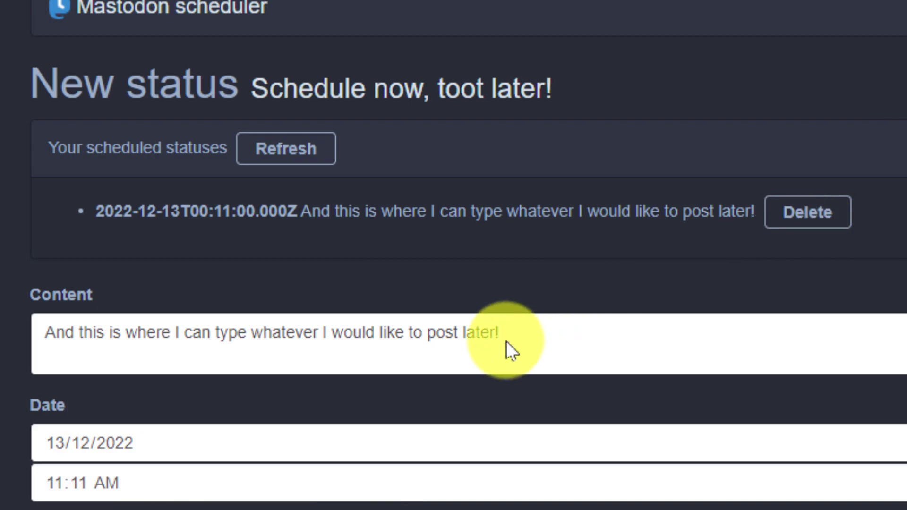
Replace the post text with 'Hello World!' and schedule it for 13/12/2022, 09:22 AM
{"action": "left_click_drag", "start_coordinate": [506, 341], "coordinate": [15, 344]}
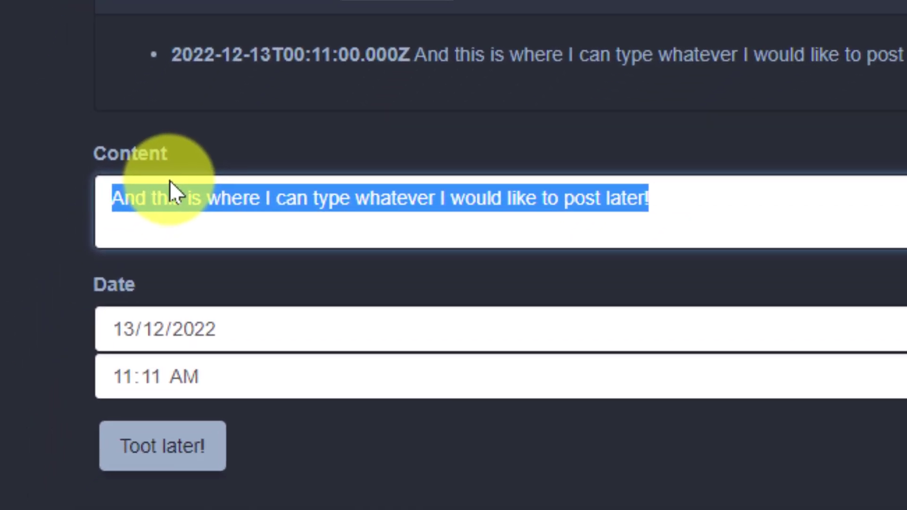
{"action": "type", "text": "Hello World!"}
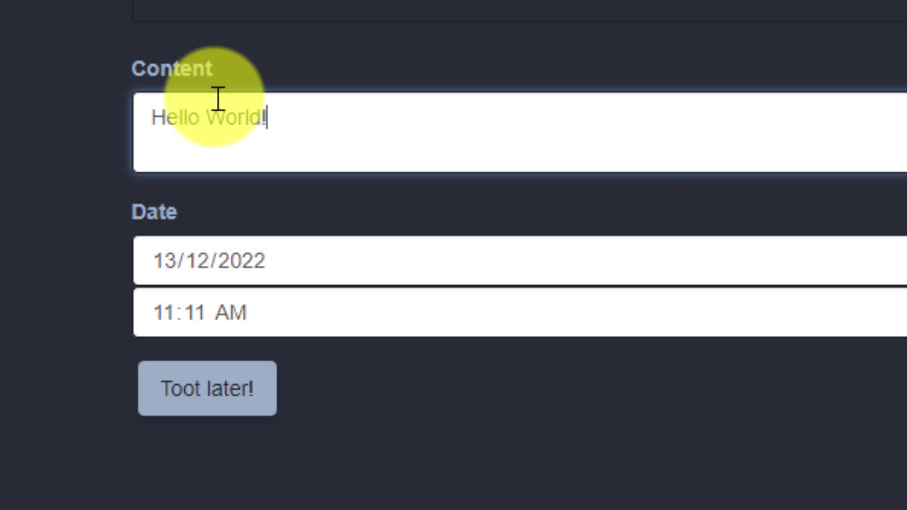
{"action": "left_click", "coordinate": [171, 317]}
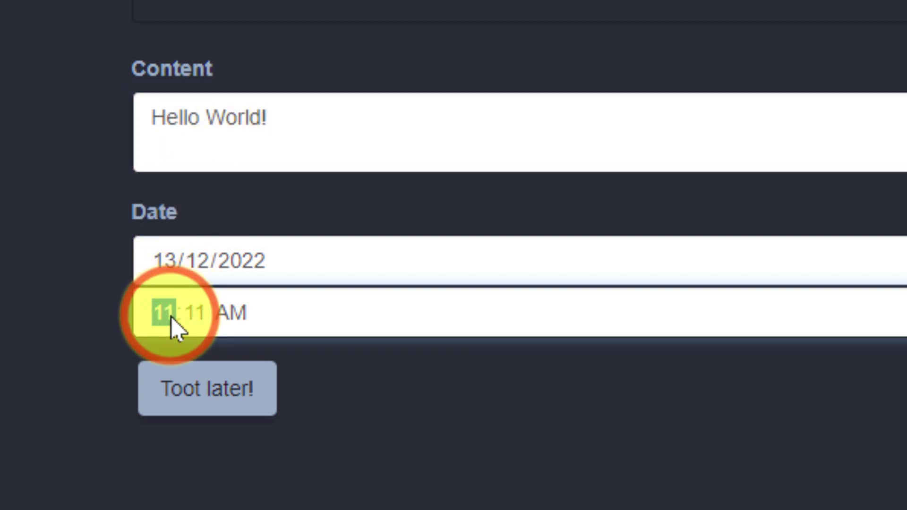
{"action": "type", "text": "09:"}
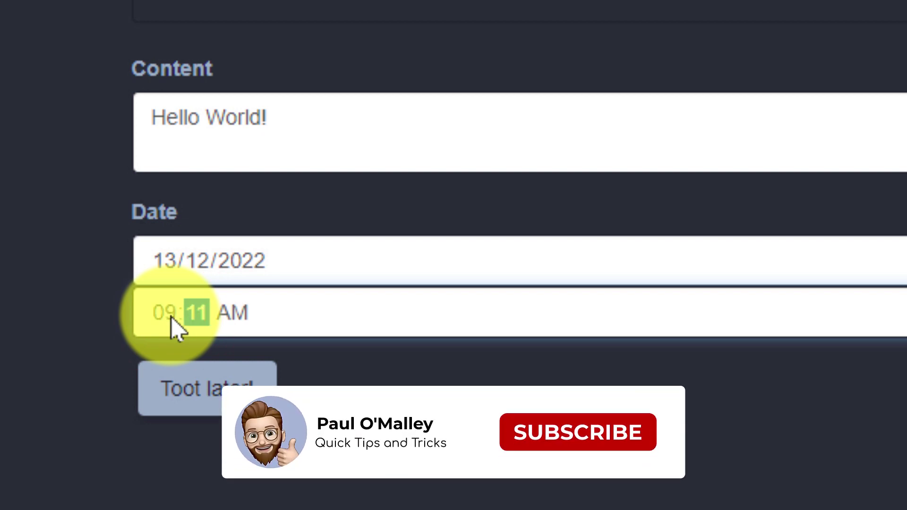
{"action": "type", "text": "22"}
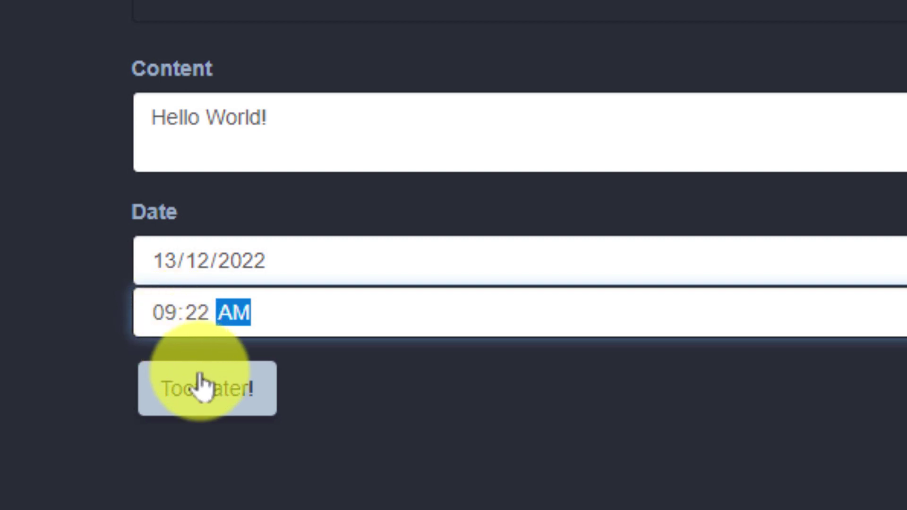
{"action": "left_click", "coordinate": [208, 392]}
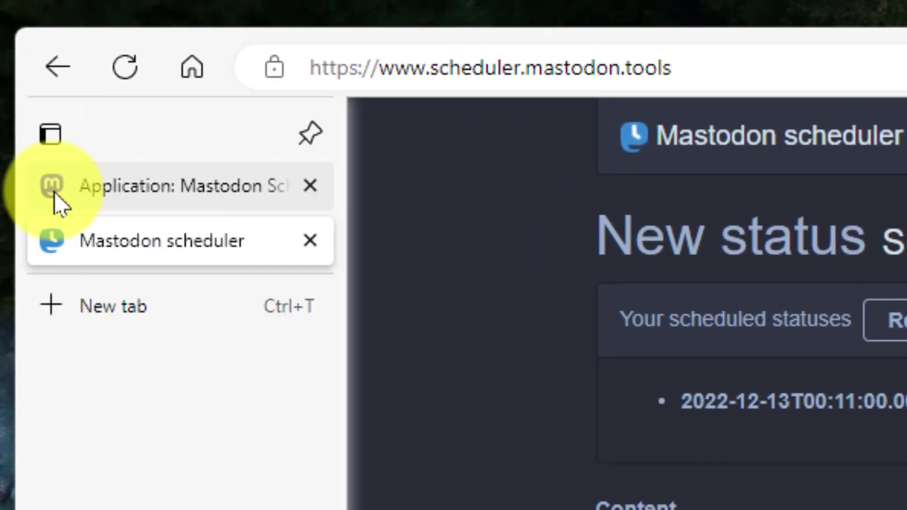
Confirm 'Hello World!' is on the Mastodon home timeline, then close the browser
{"action": "left_click", "coordinate": [57, 199]}
{"action": "left_click", "coordinate": [900, 346]}
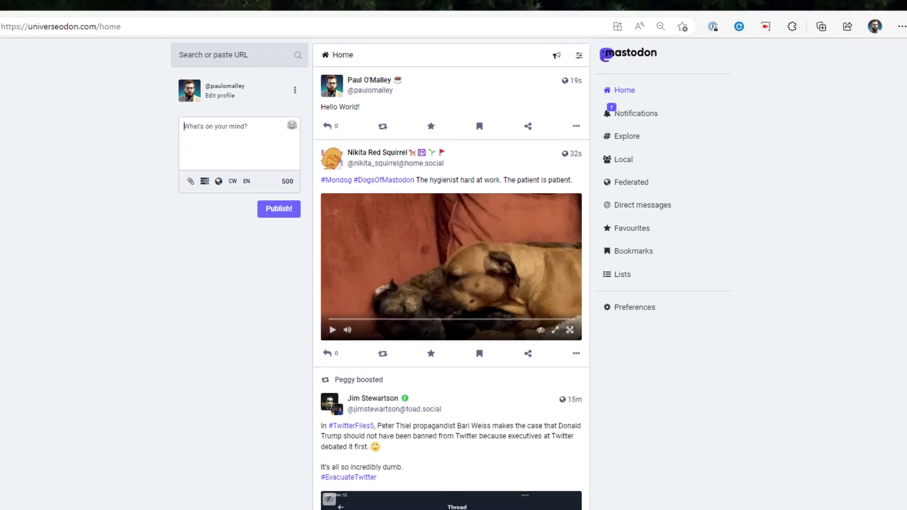
{"action": "left_click", "coordinate": [853, 20]}
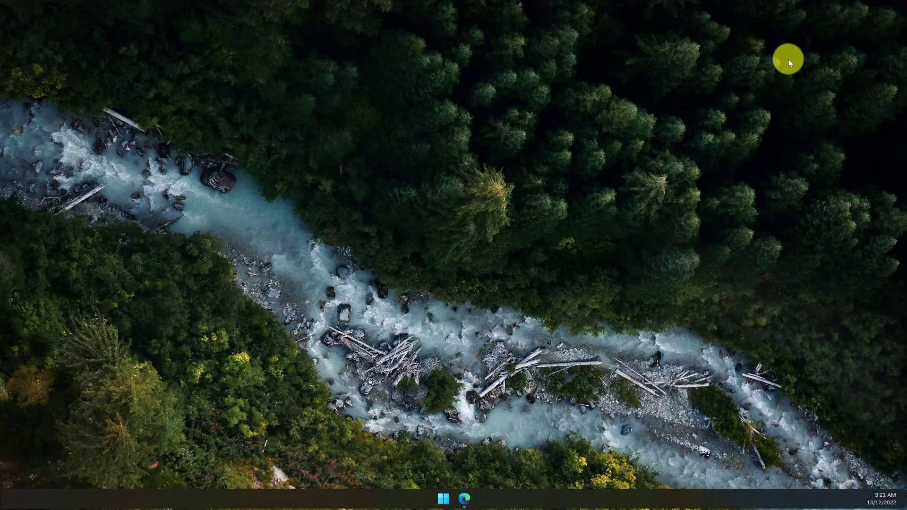